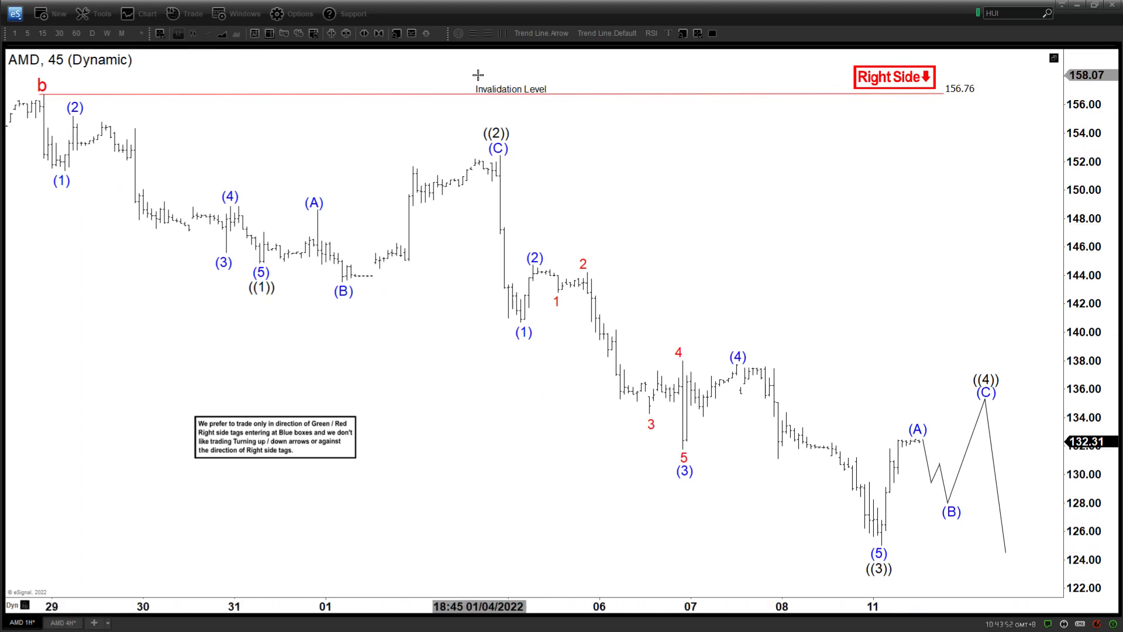
# Draw connected arrow trend lines from the b high through ((1)), ((2)) and ((3)) to ((4)) on the AMD 1H chart.
pyautogui.click(541, 34)
pyautogui.moveTo(44, 97)
pyautogui.mouseDown()
pyautogui.moveTo(264, 270)
pyautogui.moveTo(269, 290)
pyautogui.mouseUp()
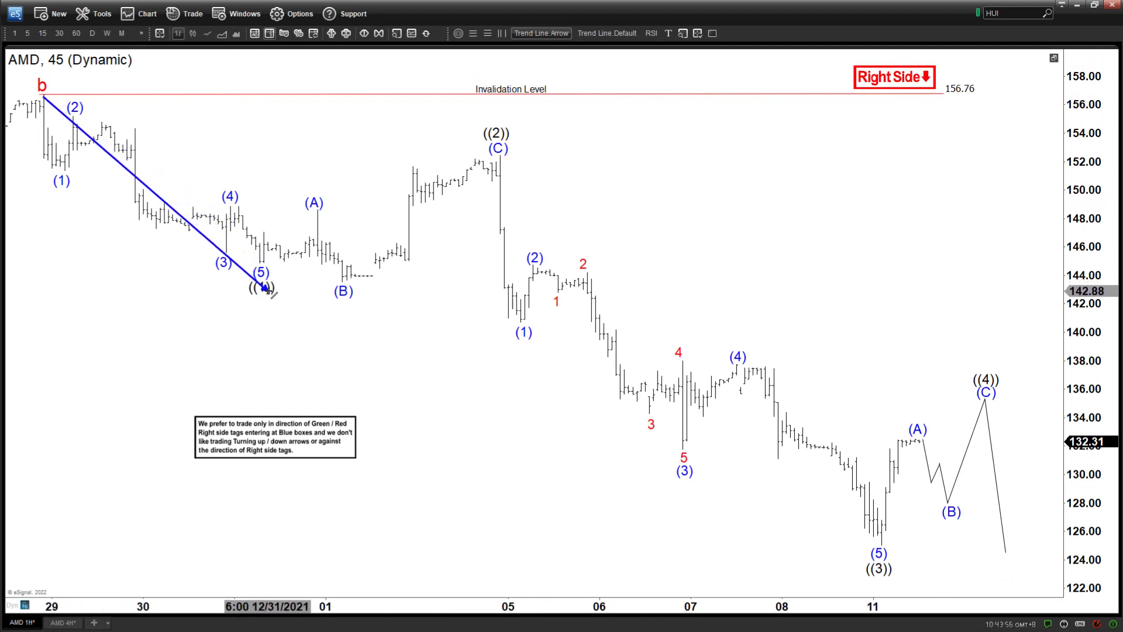
pyautogui.moveTo(268, 291)
pyautogui.mouseDown()
pyautogui.moveTo(485, 139)
pyautogui.moveTo(804, 585)
pyautogui.moveTo(866, 565)
pyautogui.moveTo(980, 381)
pyautogui.mouseUp()
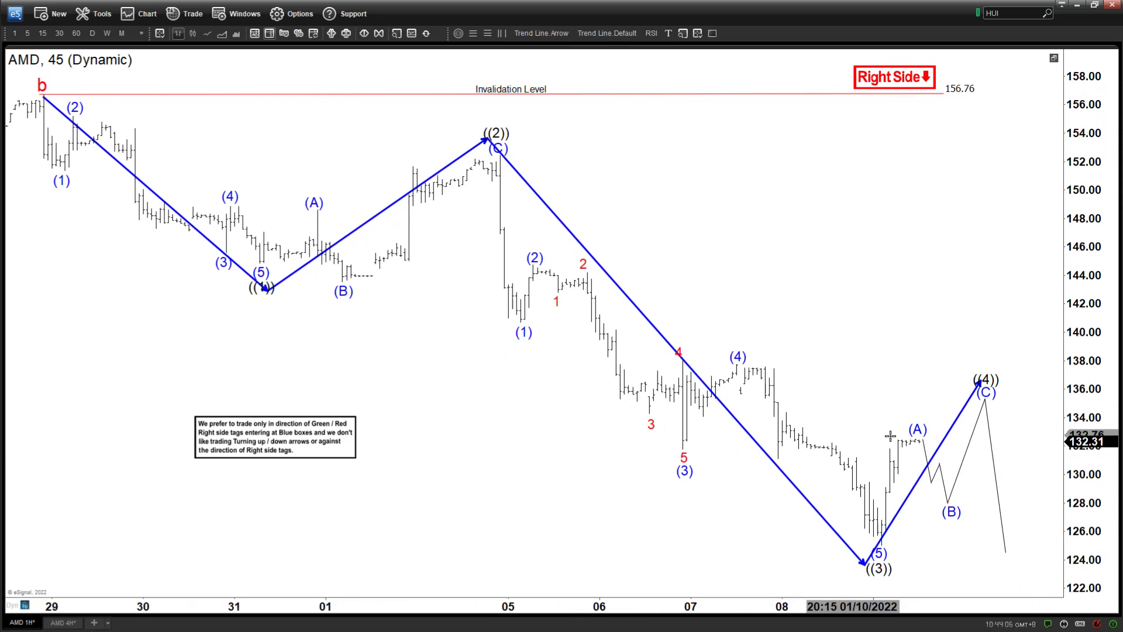
# Remove all four blue arrow trend lines from the AMD 1H chart.
pyautogui.rightClick(960, 419)
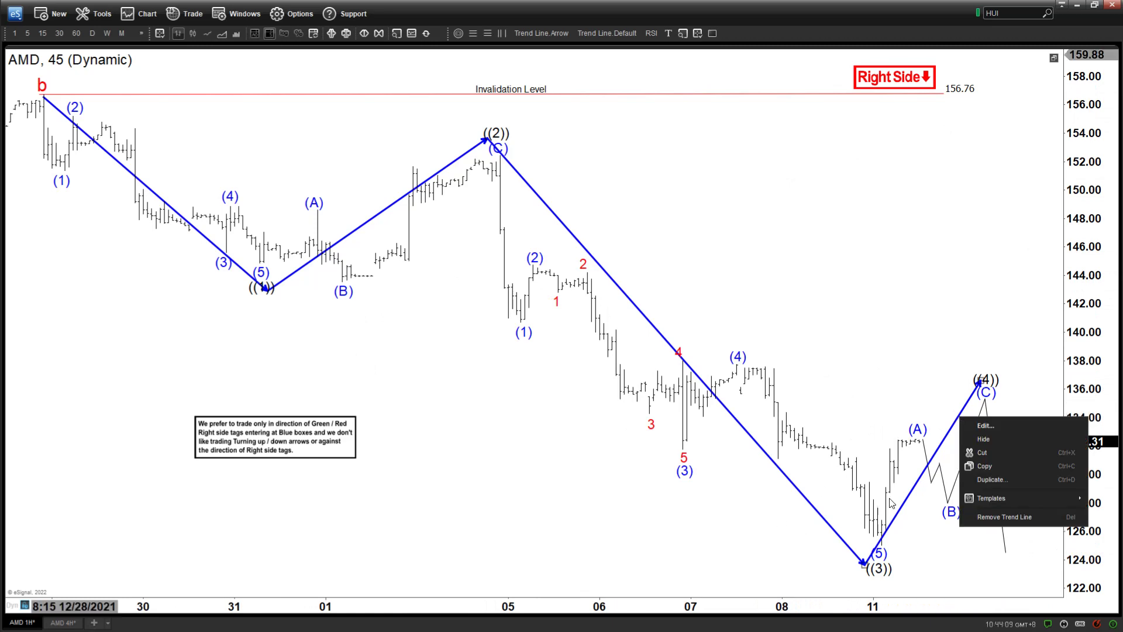
pyautogui.click(988, 515)
pyautogui.rightClick(614, 284)
pyautogui.click(672, 385)
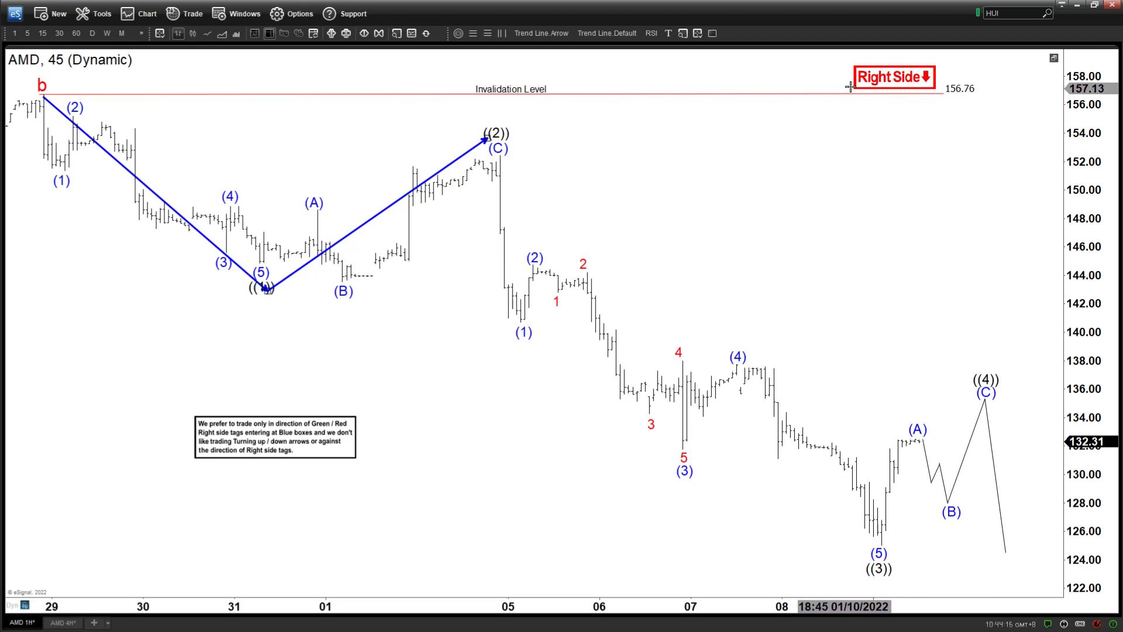
pyautogui.rightClick(452, 168)
pyautogui.click(479, 265)
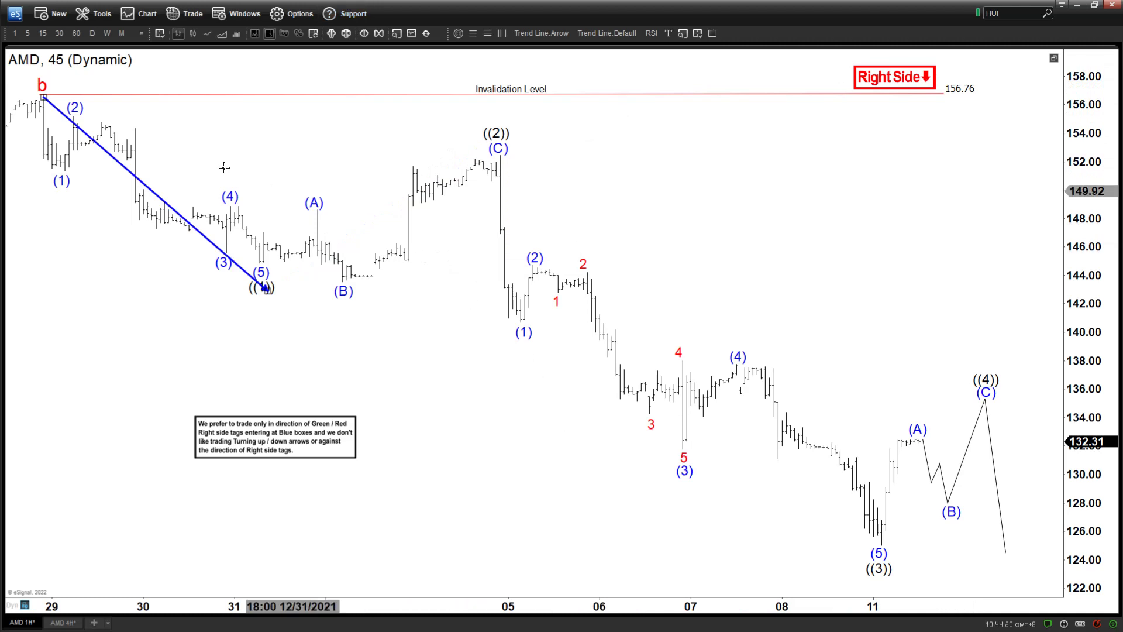
pyautogui.rightClick(115, 162)
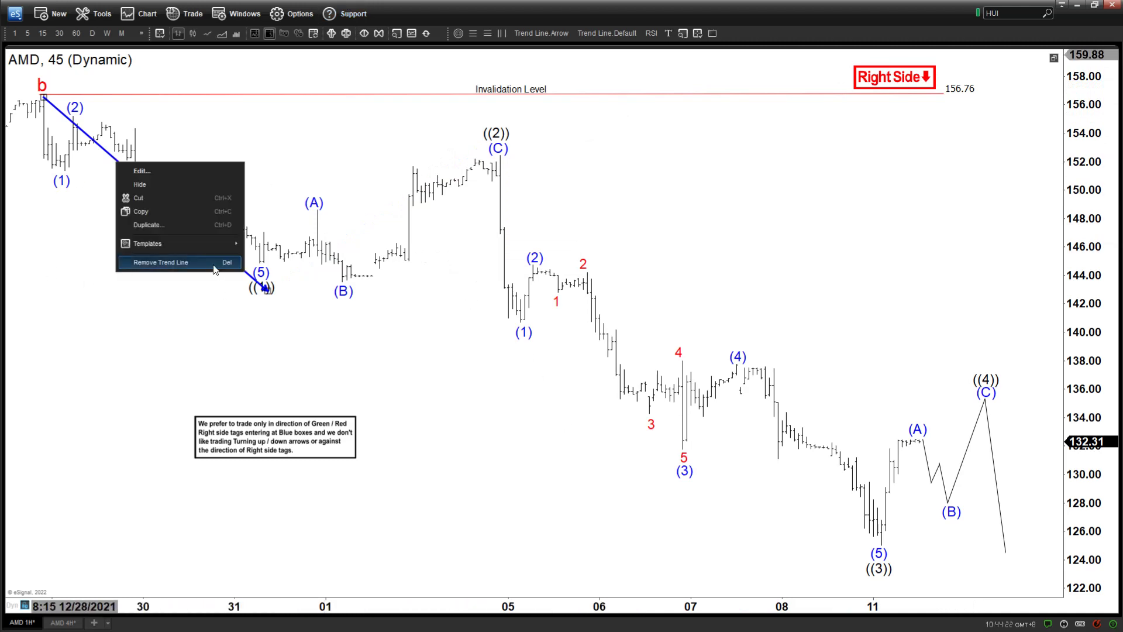
pyautogui.click(143, 265)
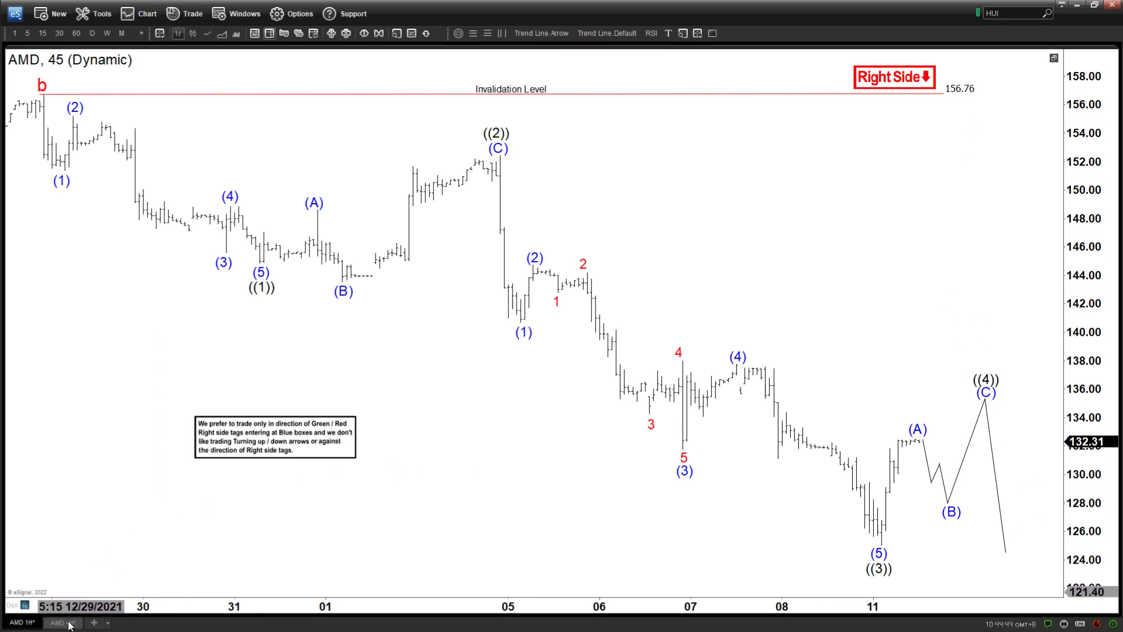
# Copy the red b label from the 1H chart to the 4H chart and place it above the late-December high.
pyautogui.click(68, 625)
pyautogui.moveTo(189, 322); pyautogui.dragTo(236, 325)
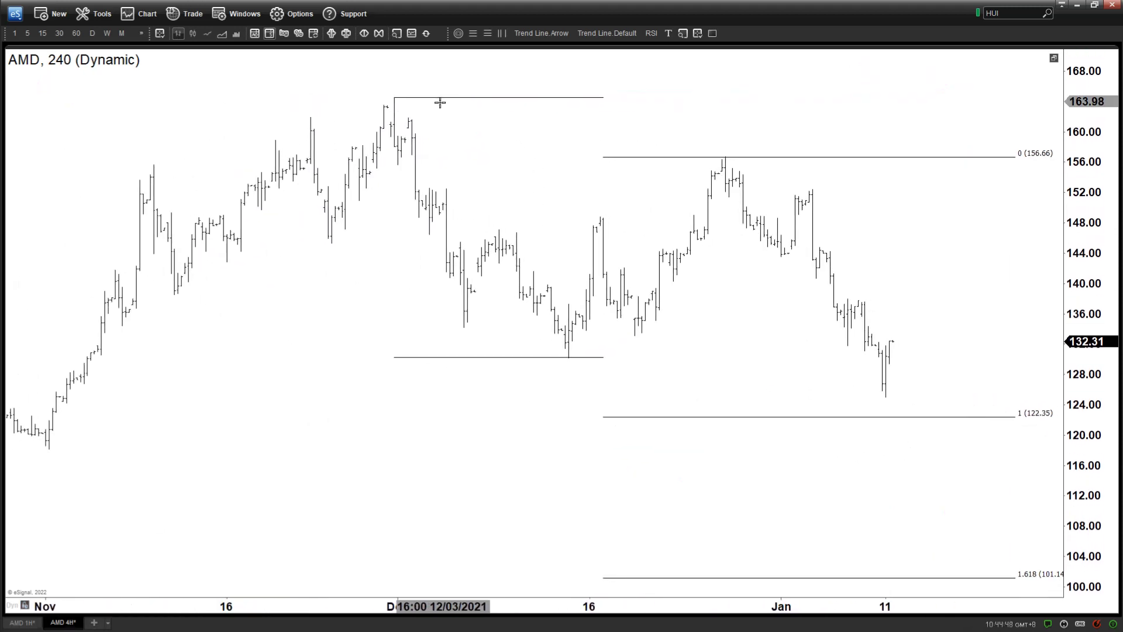
pyautogui.click(31, 624)
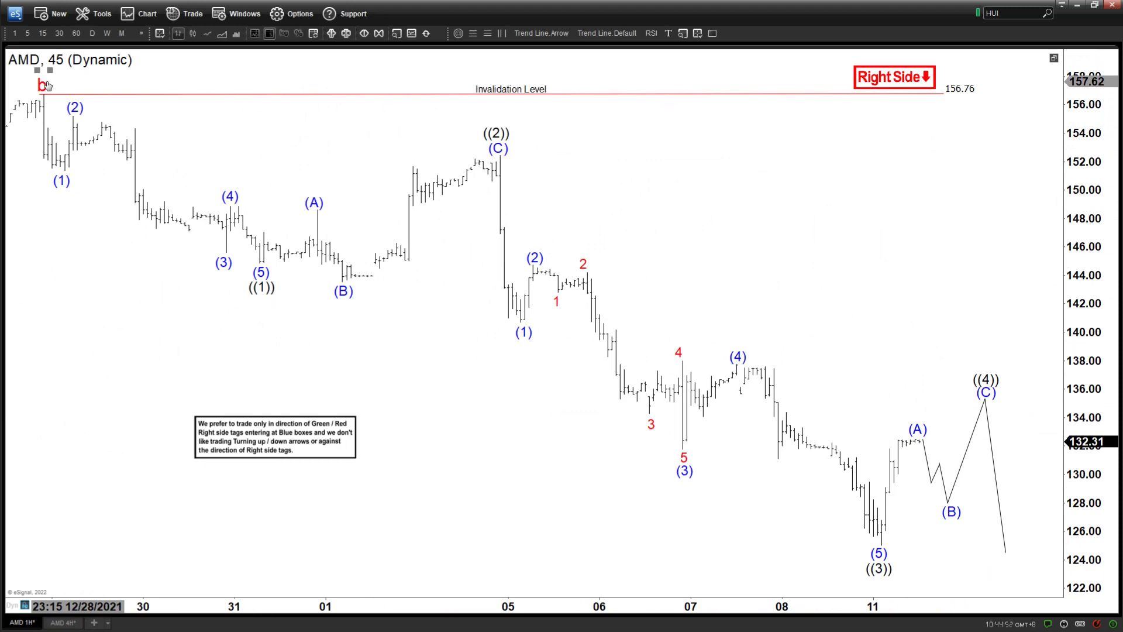
pyautogui.click(63, 624)
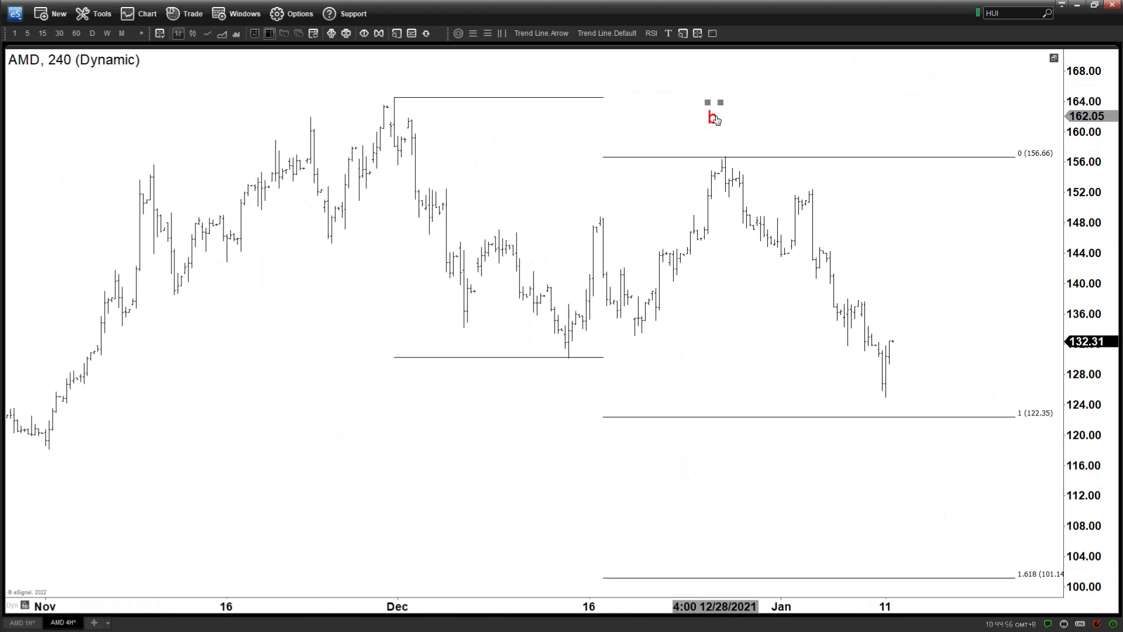
pyautogui.moveTo(716, 120); pyautogui.dragTo(731, 143)
pyautogui.moveTo(913, 232); pyautogui.dragTo(853, 236)
pyautogui.click(667, 148)
# Duplicate the b label below the mid-December low on the 4H chart and change its text to a.
pyautogui.moveTo(668, 147); pyautogui.dragTo(507, 377)
pyautogui.doubleClick(512, 369)
pyautogui.write('a')
pyautogui.click(696, 343)
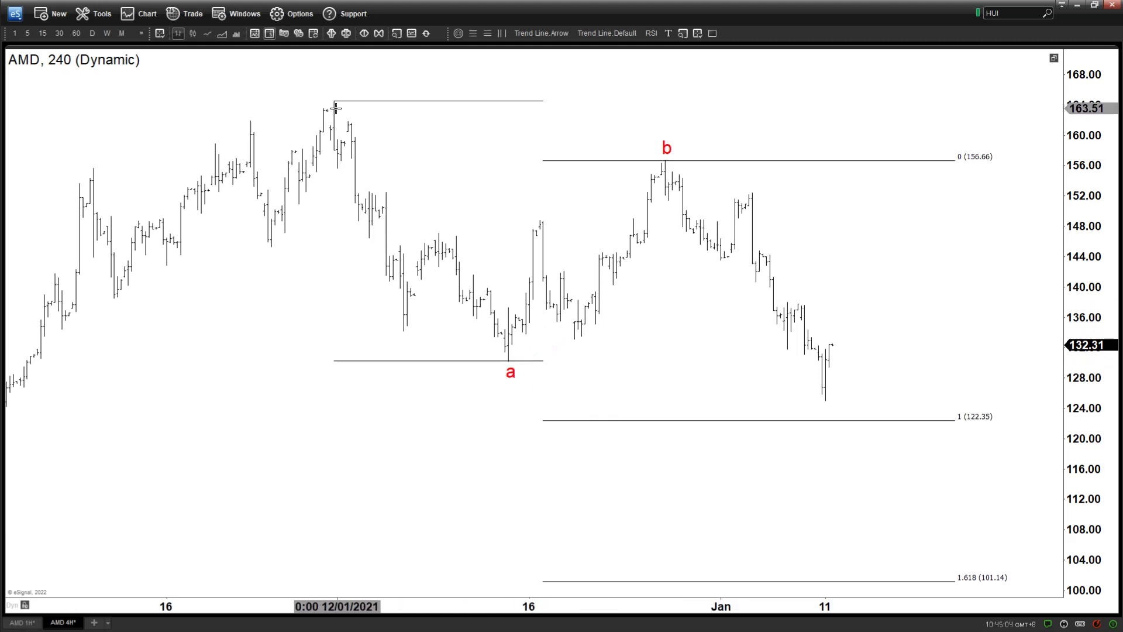
# Add the text "Dec 2021" above the peak where the Fibonacci extension starts.
pyautogui.click(667, 33)
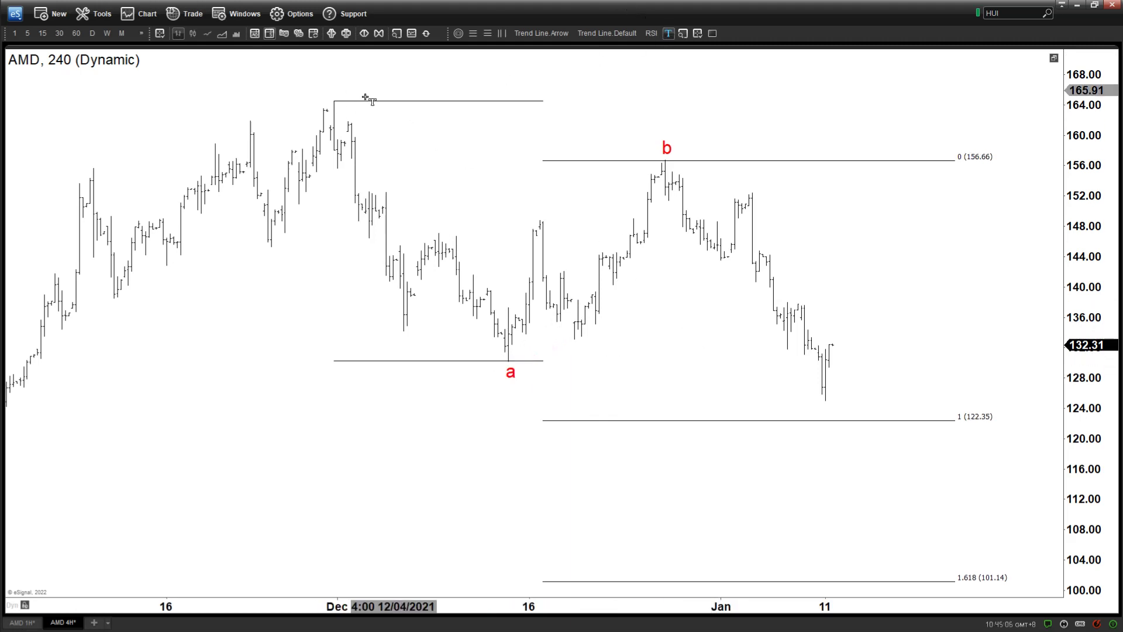
pyautogui.click(321, 82)
pyautogui.write('Dec 2021')
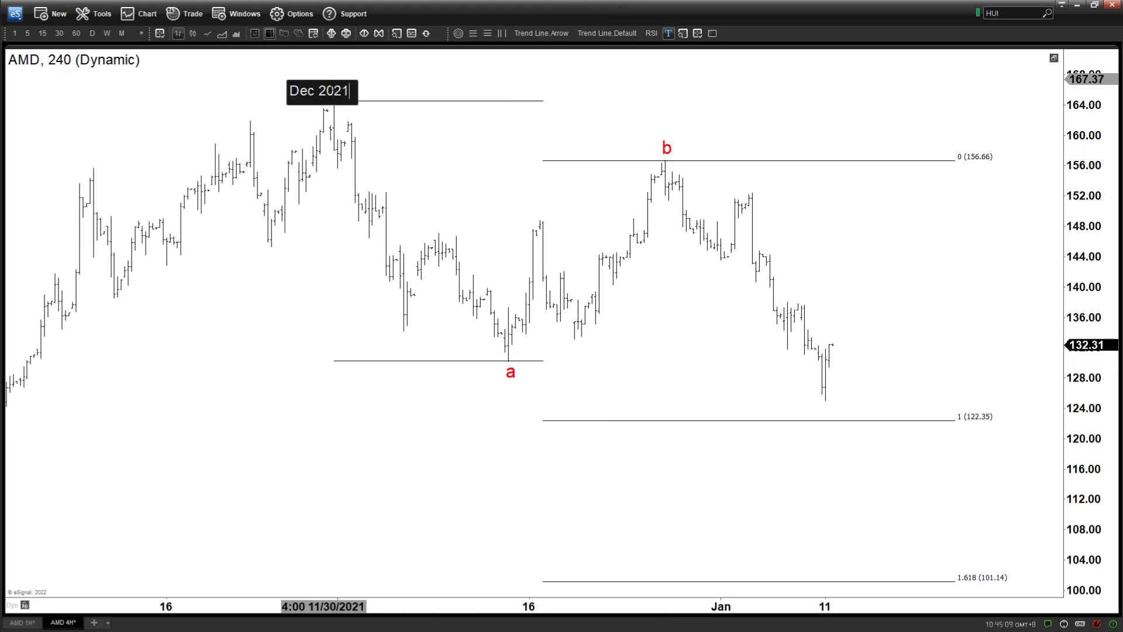
pyautogui.click(434, 153)
pyautogui.moveTo(327, 92); pyautogui.dragTo(329, 88)
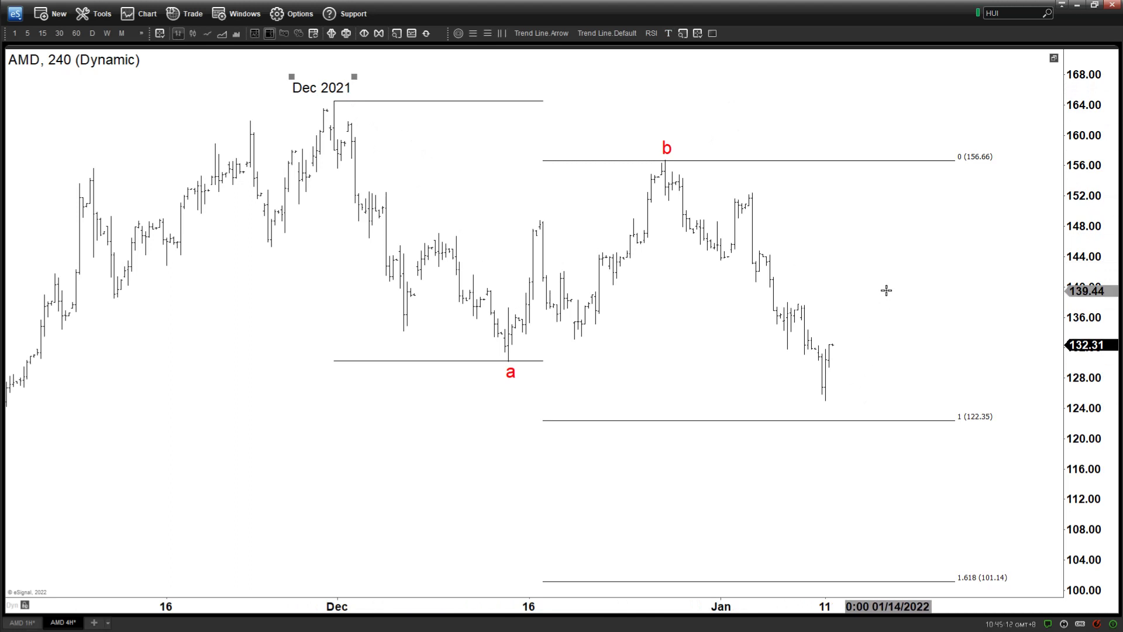
# Draw a blue rectangle between the 1 (122.35) and 1.618 (101.14) Fibonacci extension levels, ending near their level labels.
pyautogui.moveTo(928, 411); pyautogui.dragTo(892, 395)
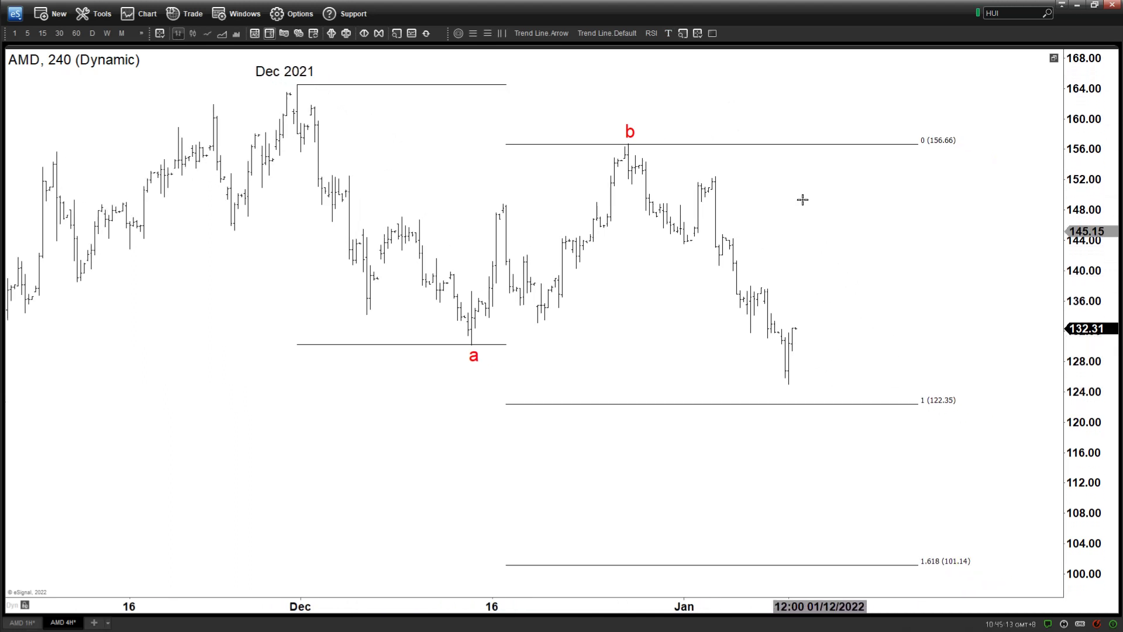
pyautogui.click(712, 33)
pyautogui.moveTo(723, 404); pyautogui.dragTo(926, 567)
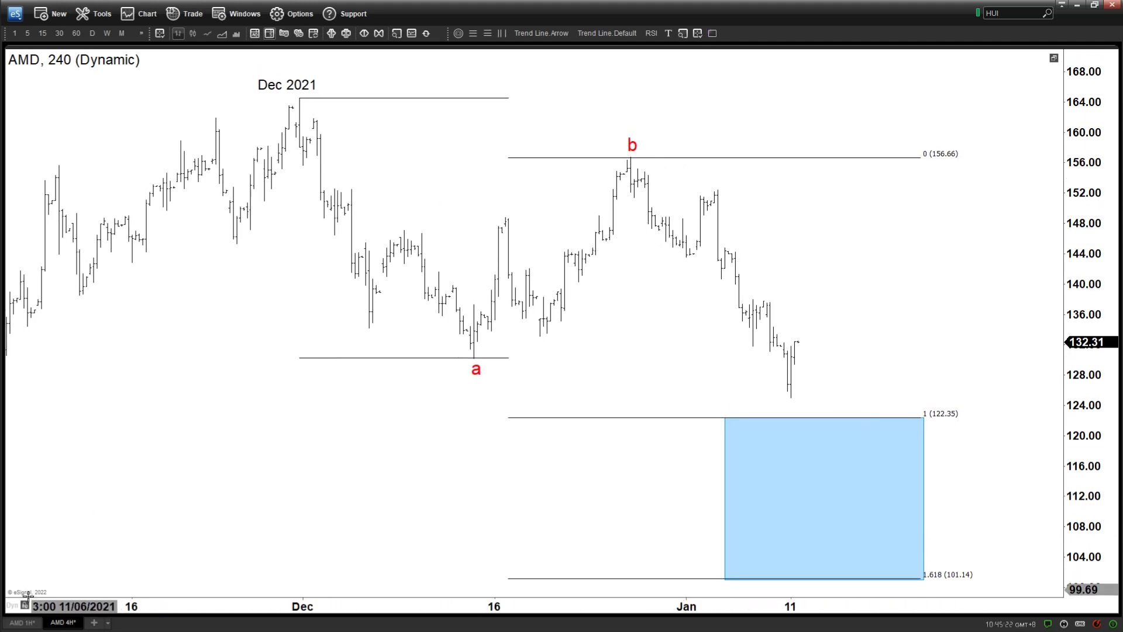
# Copy the ((1)) label from the 1H chart to the 4H chart and place it at the first swing low after b.
pyautogui.click(17, 623)
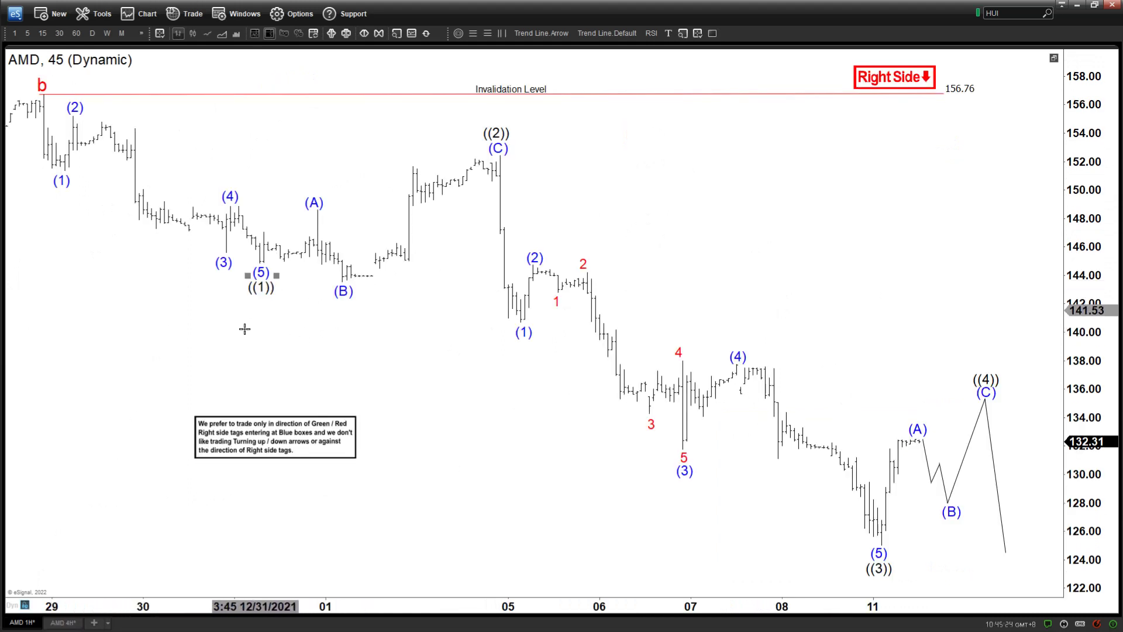
pyautogui.click(63, 622)
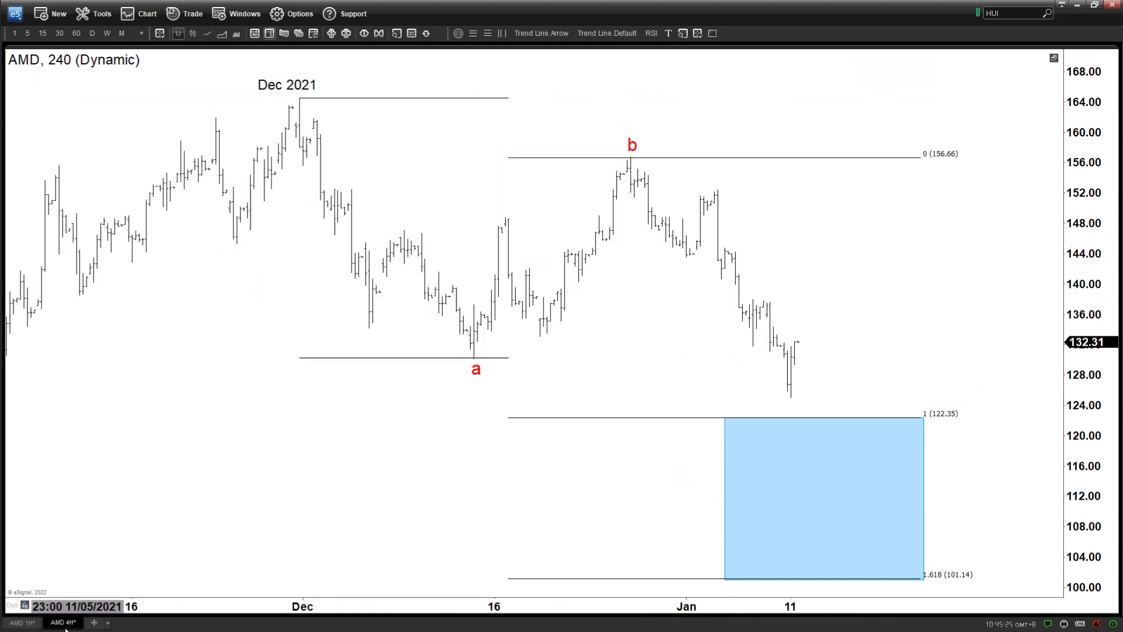
pyautogui.click(672, 258)
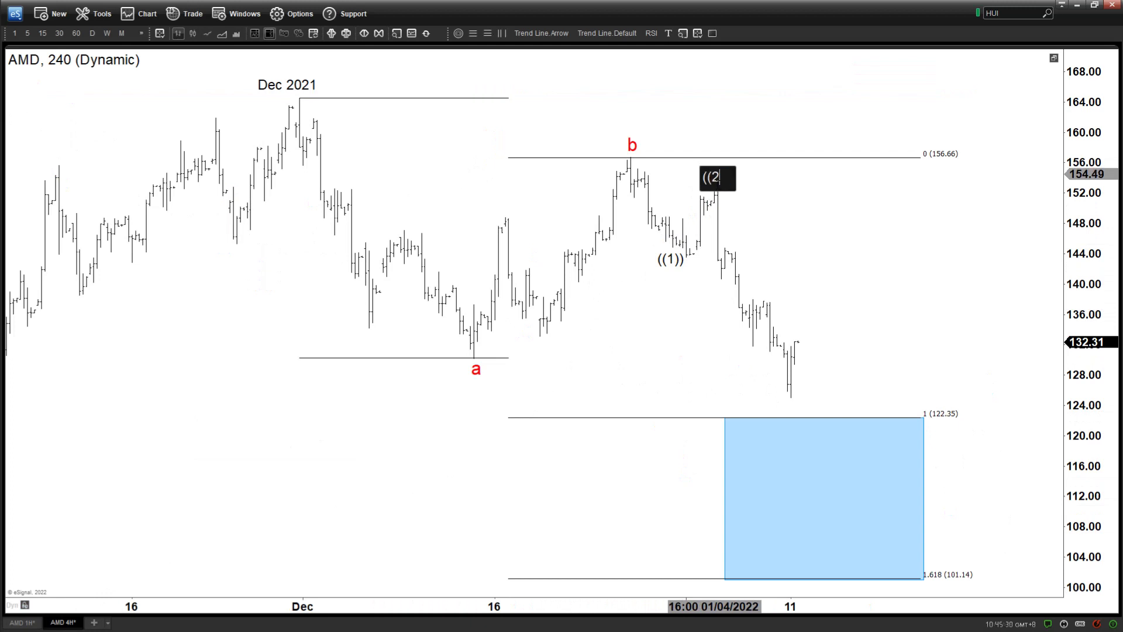
# Label the early-January rebound high ((2)) and the January 11 low ((3)) on the 4H chart.
pyautogui.click(716, 179)
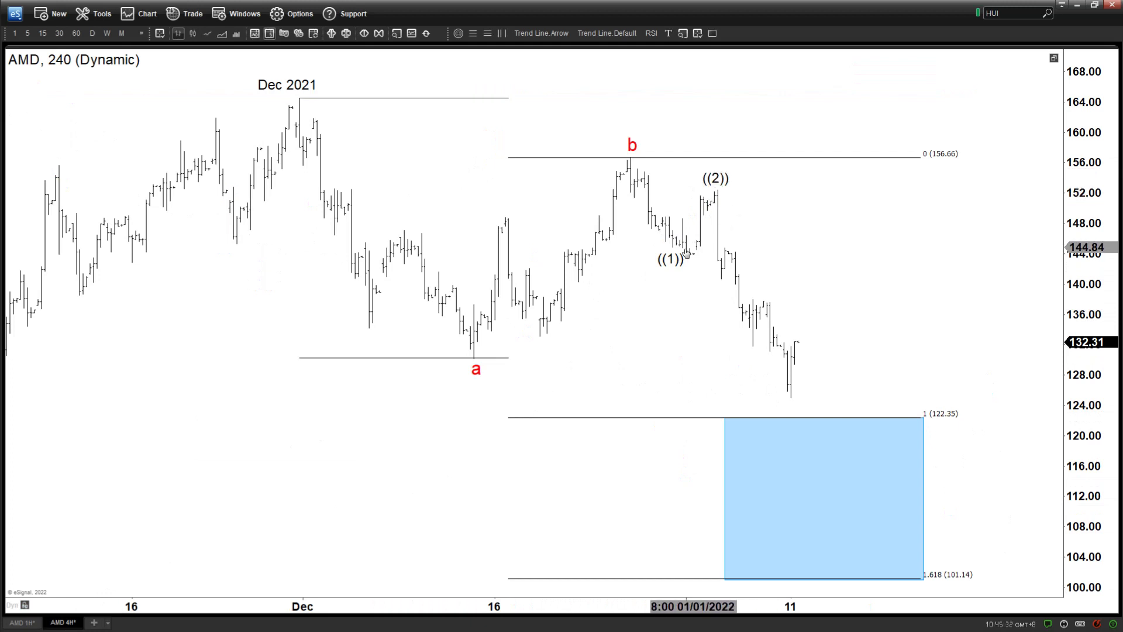
pyautogui.click(800, 397)
pyautogui.moveTo(802, 398); pyautogui.dragTo(793, 401)
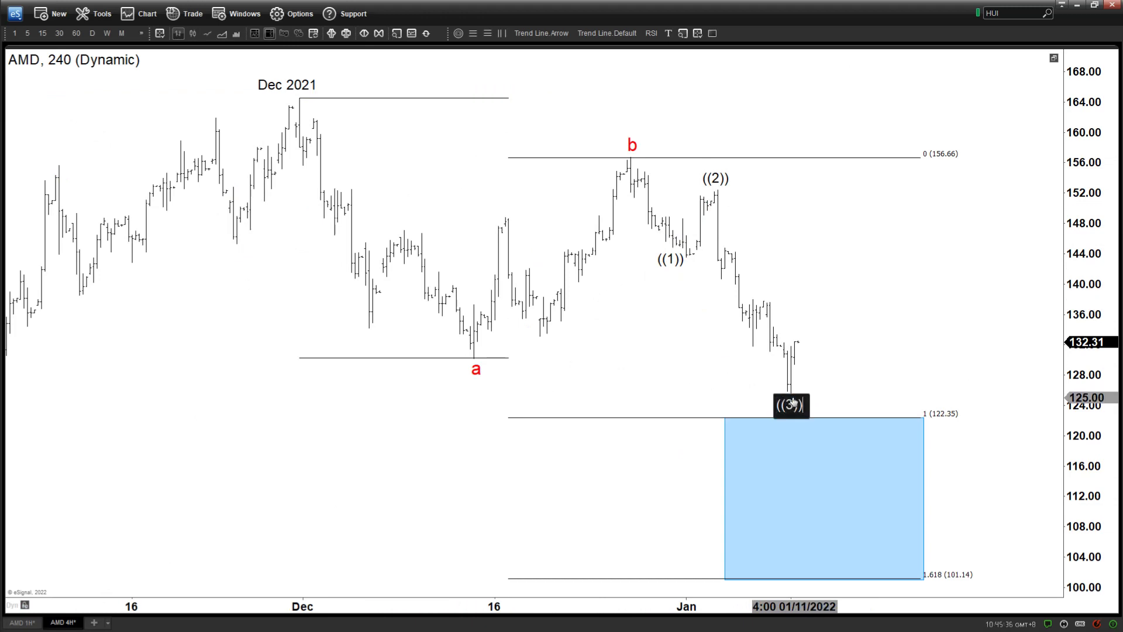
pyautogui.moveTo(794, 393); pyautogui.dragTo(793, 390)
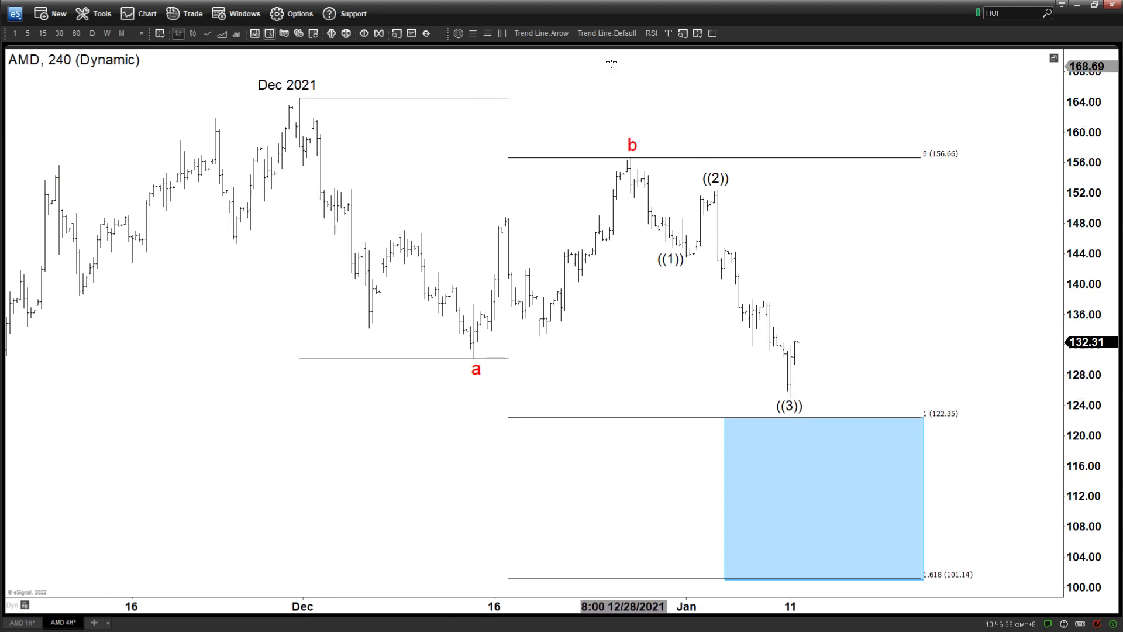
# Draw a projected trend-line path from the latest price up to about 136, down to about 116 in the blue box, and up to about 150.
pyautogui.click(603, 34)
pyautogui.moveTo(801, 348)
pyautogui.mouseDown()
pyautogui.moveTo(818, 312)
pyautogui.moveTo(837, 466)
pyautogui.moveTo(939, 166)
pyautogui.moveTo(929, 206)
pyautogui.mouseUp()
pyautogui.press('Escape')
# Add copied labels ((4)) at the projected path's first peak and ((5)) at its low inside the blue box.
pyautogui.moveTo(721, 179); pyautogui.dragTo(825, 298)
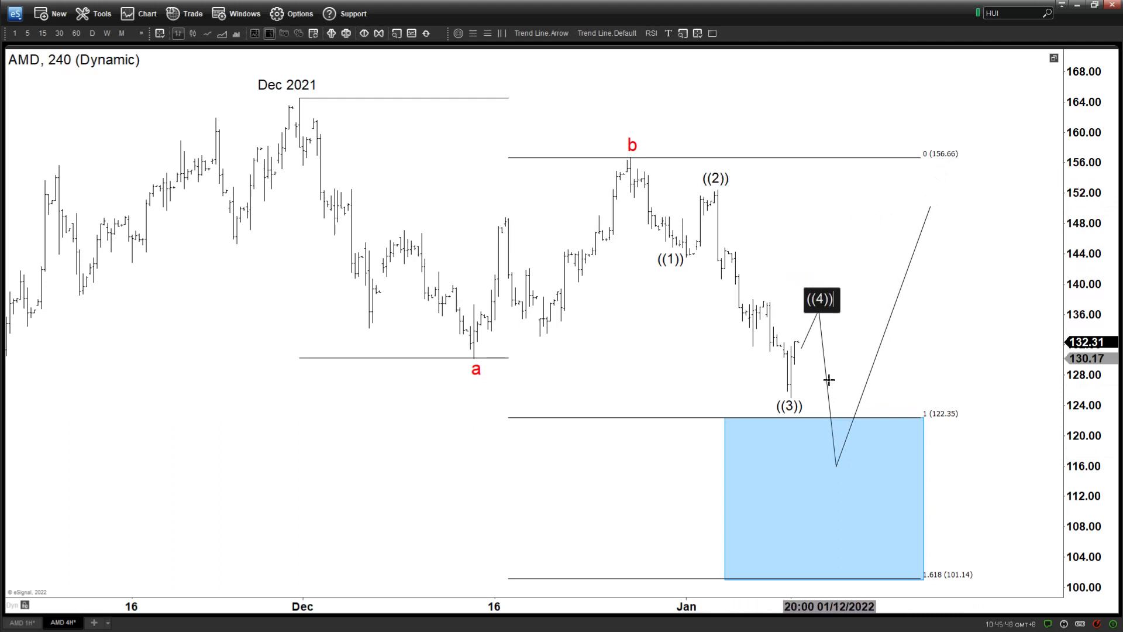
pyautogui.moveTo(799, 399); pyautogui.dragTo(847, 471)
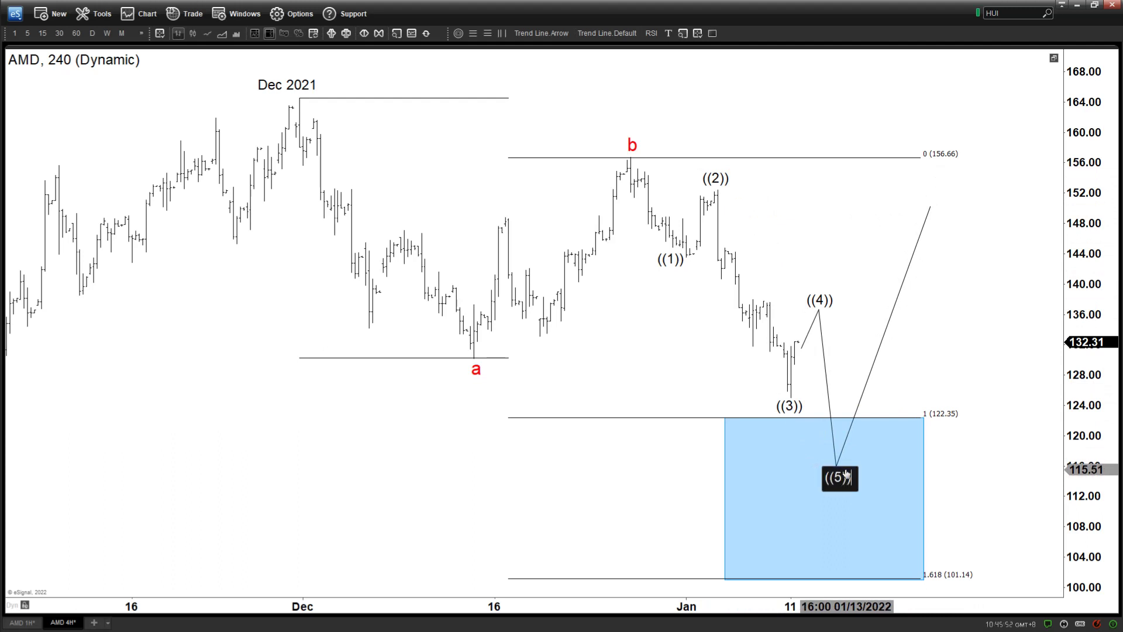
pyautogui.click(697, 338)
# Copy the red a label below ((5)), change it to c, and shorten the projected path's final leg to end at about 141.
pyautogui.moveTo(479, 370); pyautogui.dragTo(716, 470)
pyautogui.moveTo(651, 447); pyautogui.dragTo(839, 492)
pyautogui.doubleClick(840, 494)
pyautogui.write('c')
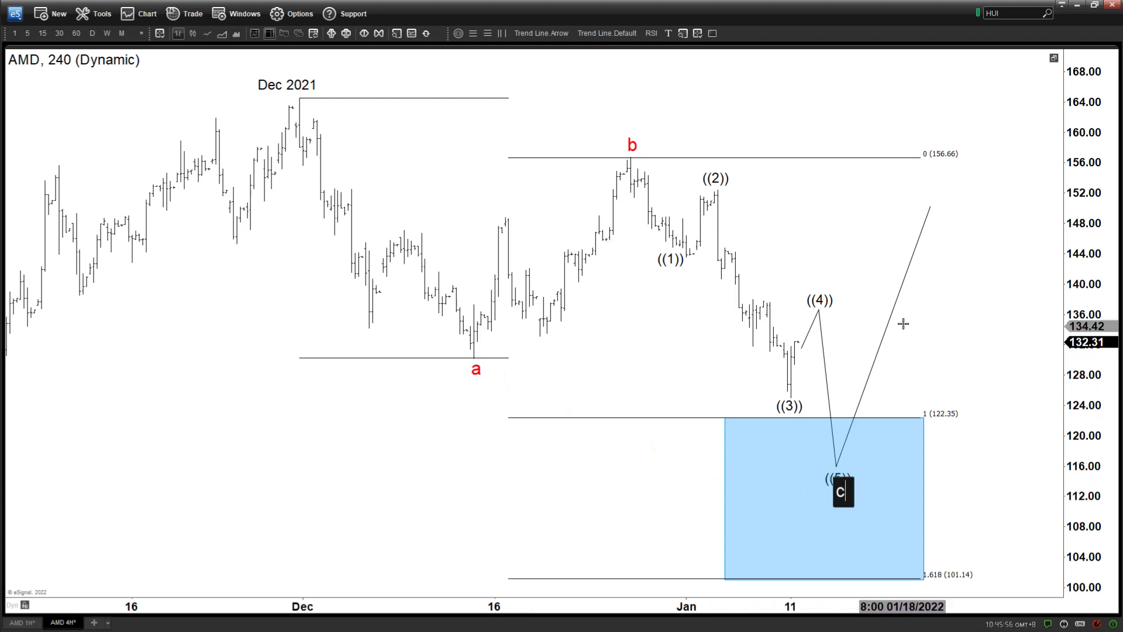
pyautogui.moveTo(930, 206); pyautogui.dragTo(905, 280)
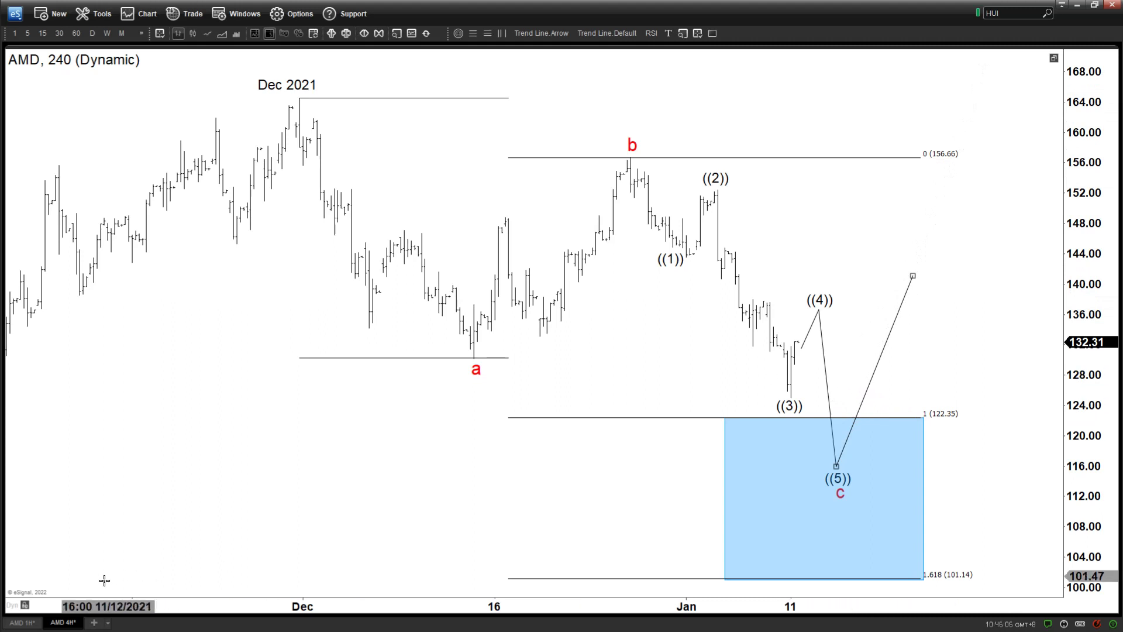
# On the 1H chart, draw a Fibonacci retracement from the ((2)) high at 152.31 to the ((3)) low at 125.06.
pyautogui.click(26, 622)
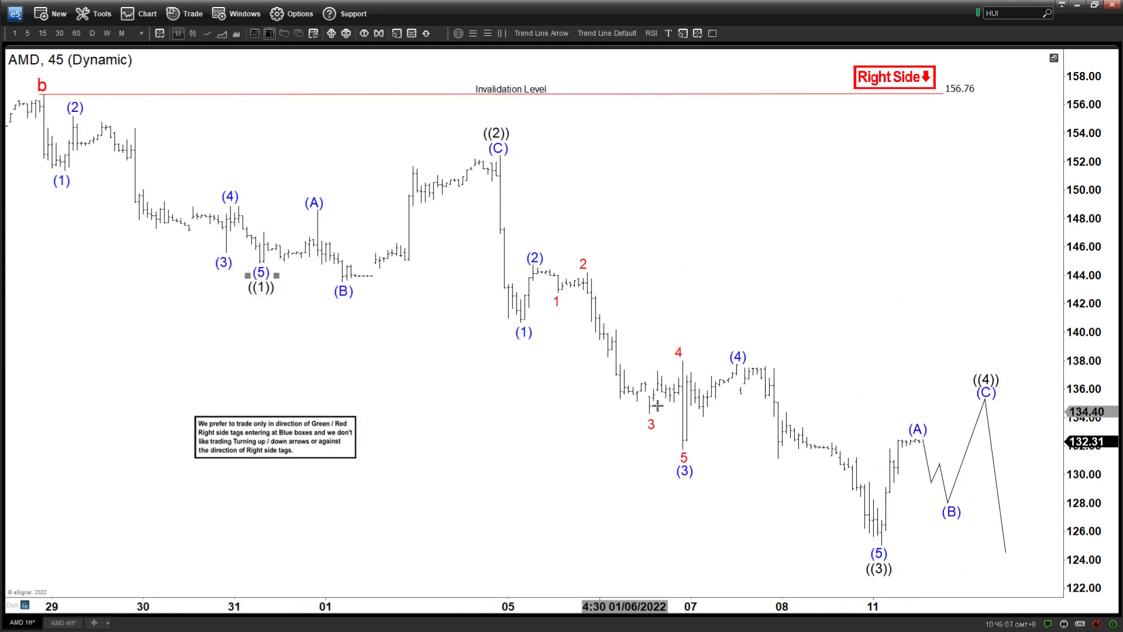
pyautogui.click(63, 622)
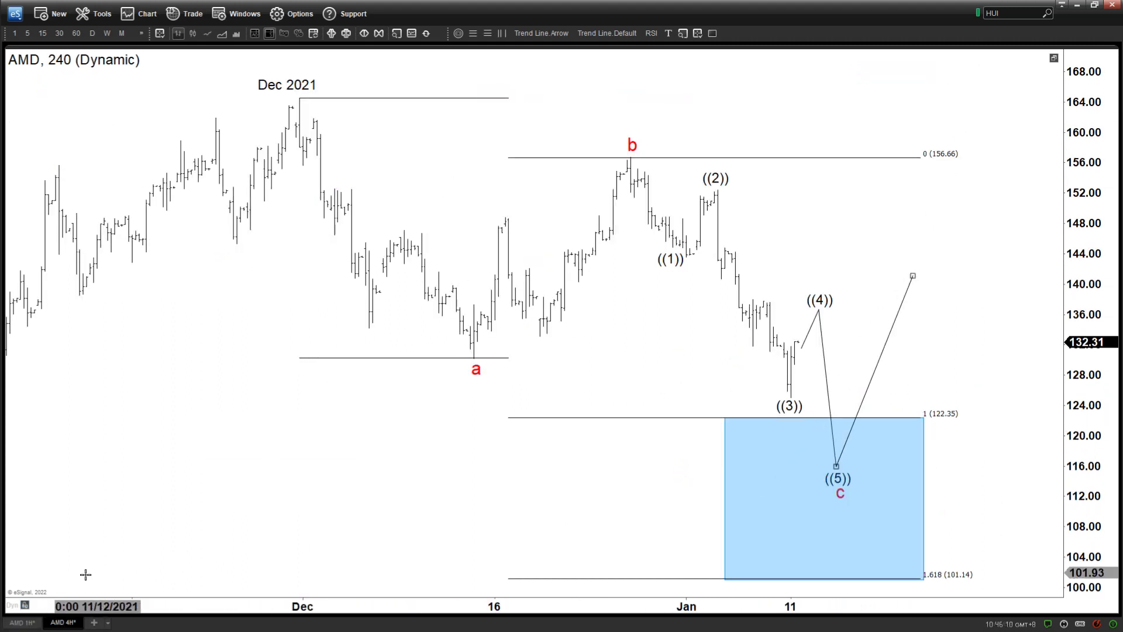
pyautogui.click(26, 622)
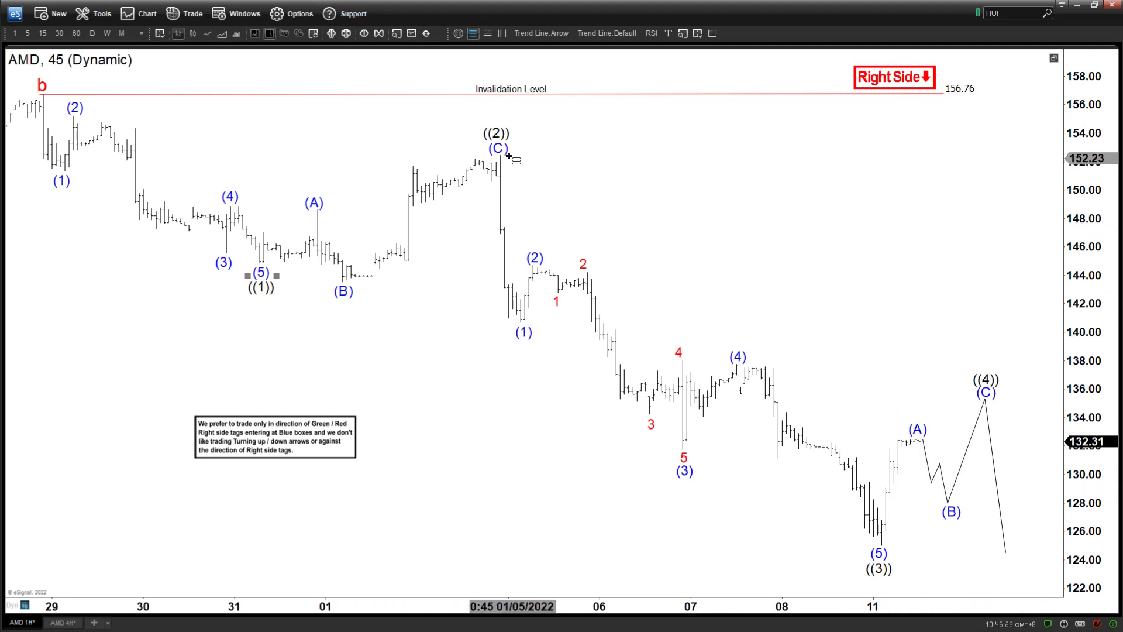
pyautogui.moveTo(500, 157)
pyautogui.mouseDown()
pyautogui.moveTo(807, 476)
pyautogui.moveTo(886, 541)
pyautogui.moveTo(910, 544)
pyautogui.mouseUp()
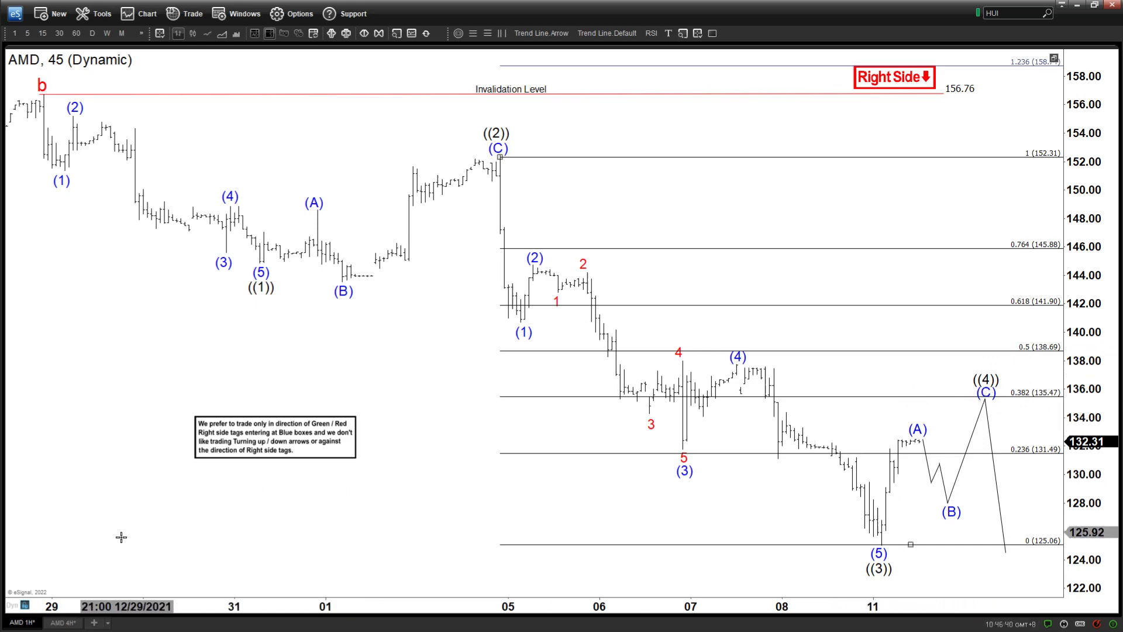
# Enable the 1.236 level of the 4H chart's Fibonacci extension, and return to the 1H chart.
pyautogui.click(71, 622)
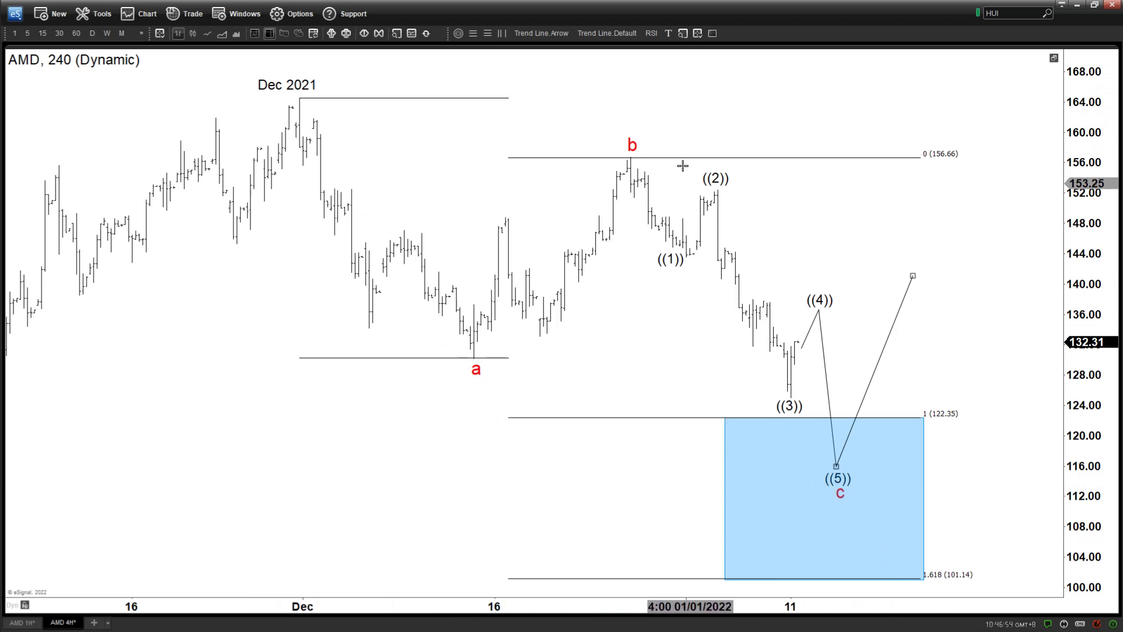
pyautogui.moveTo(634, 439); pyautogui.dragTo(629, 409)
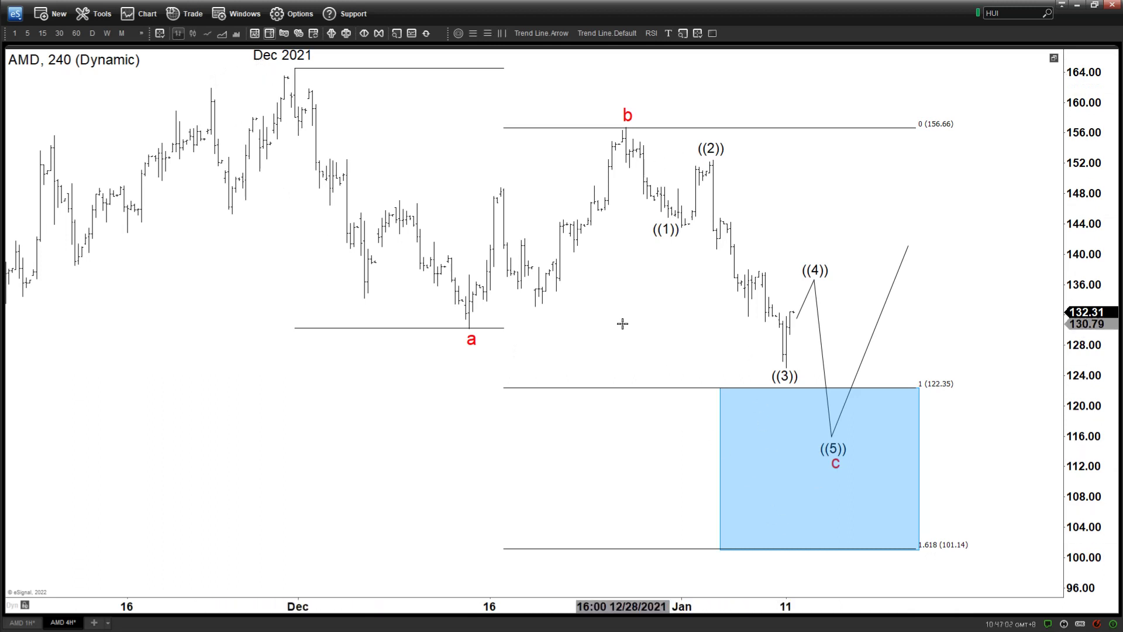
pyautogui.moveTo(615, 300); pyautogui.dragTo(616, 321)
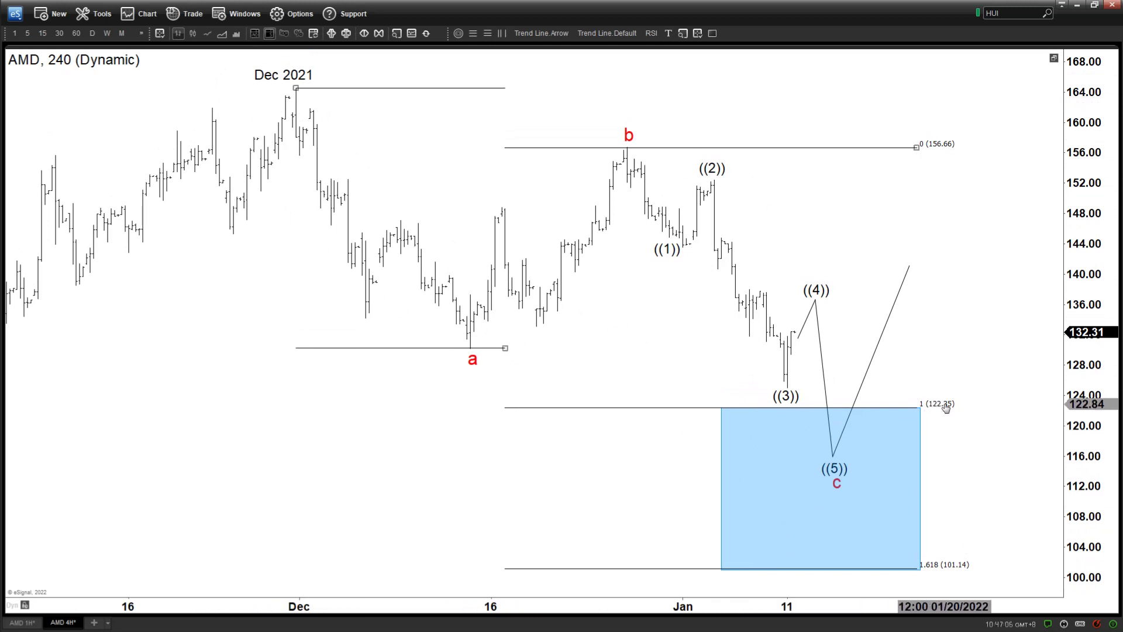
pyautogui.doubleClick(550, 367)
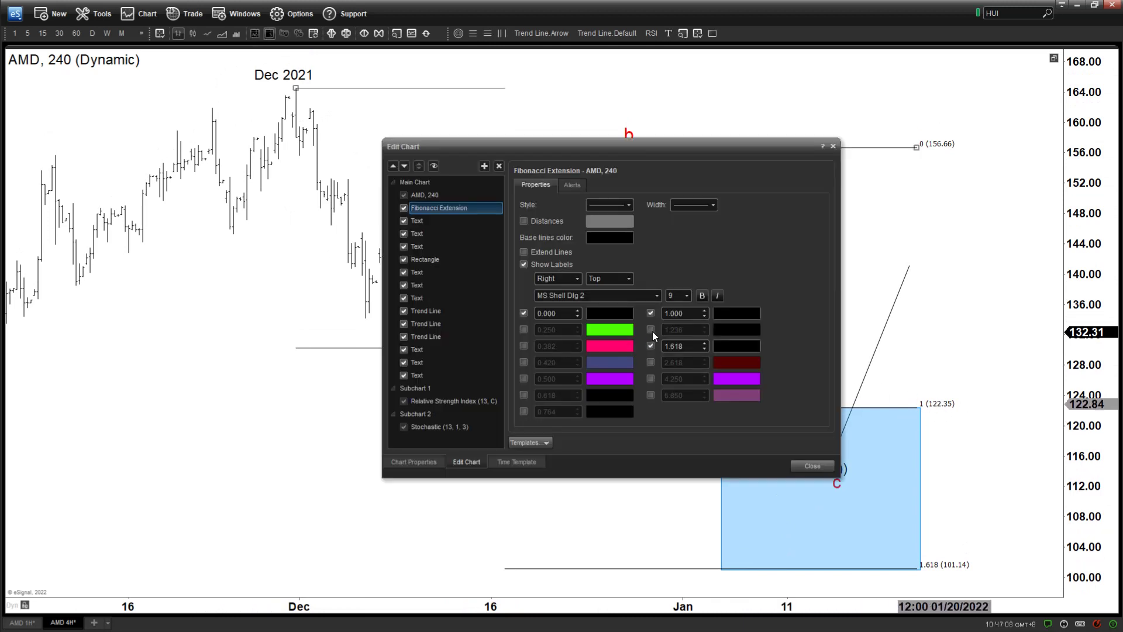
pyautogui.click(801, 464)
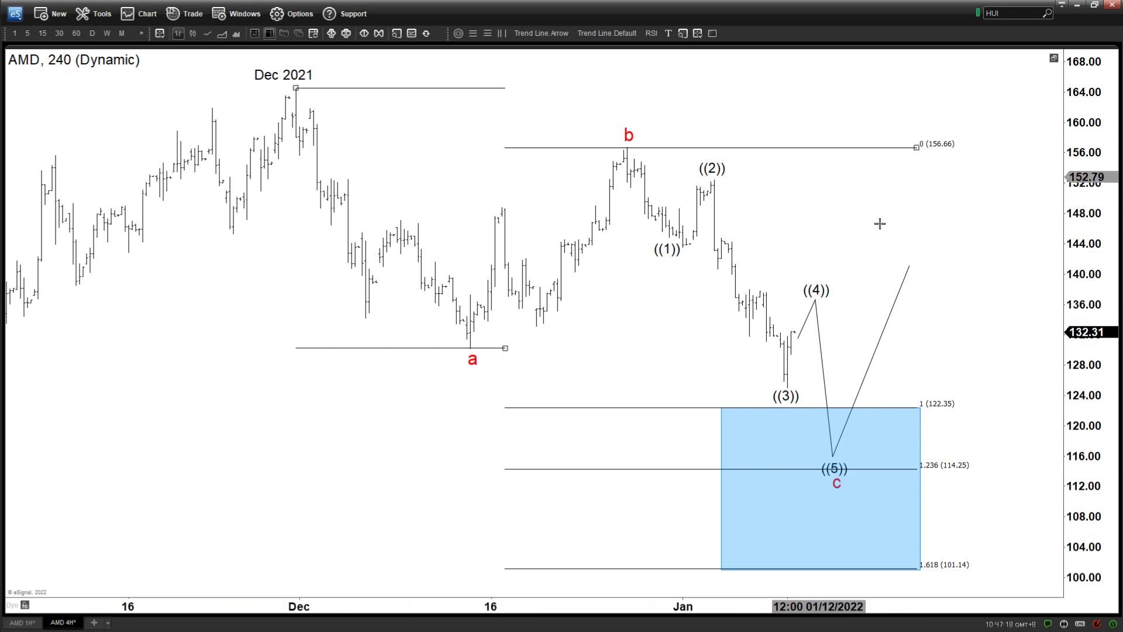
pyautogui.click(22, 624)
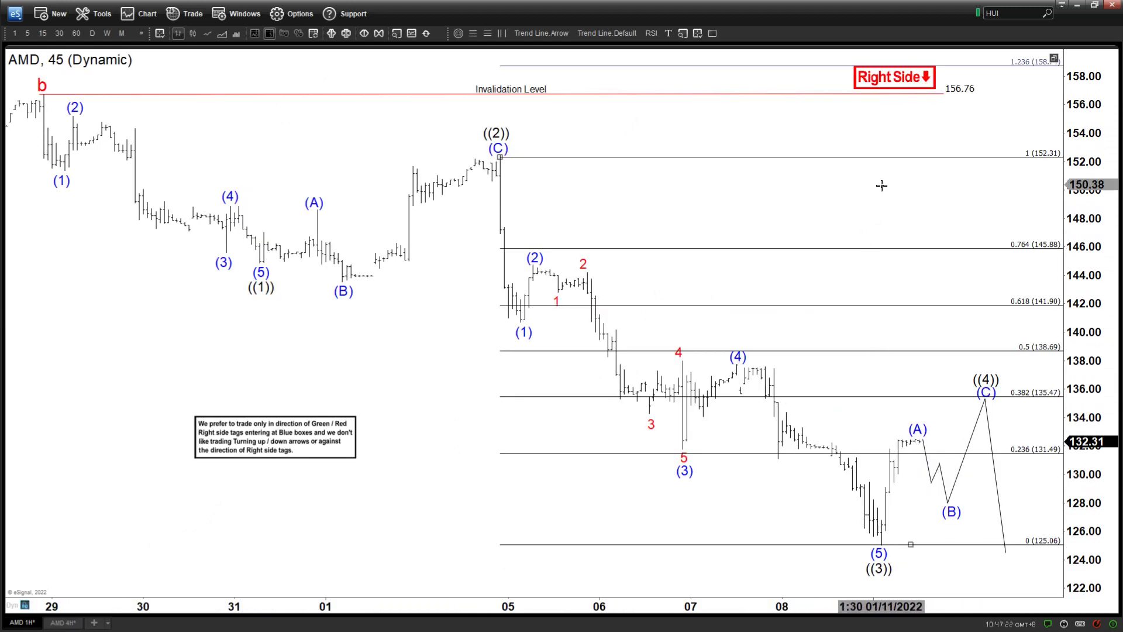